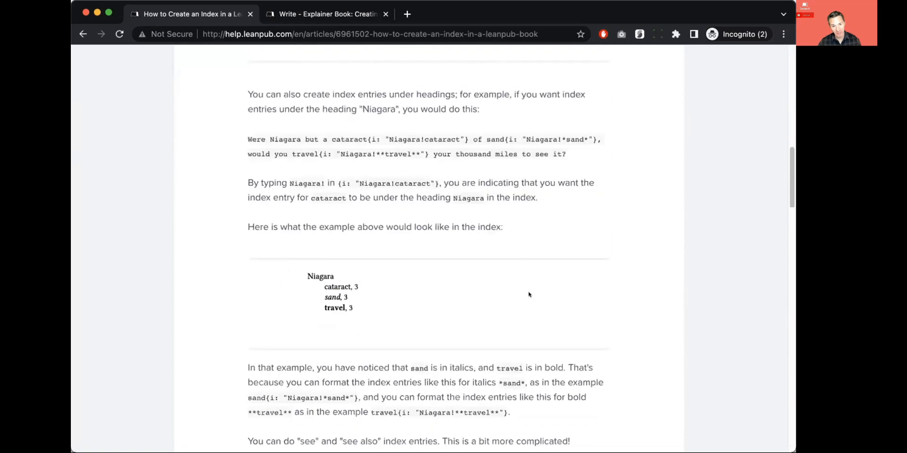
- Skim the help article on creating an index in a Leanpub book, including its heading and see/see also entry examples
scroll(531, 287, "down", 10)
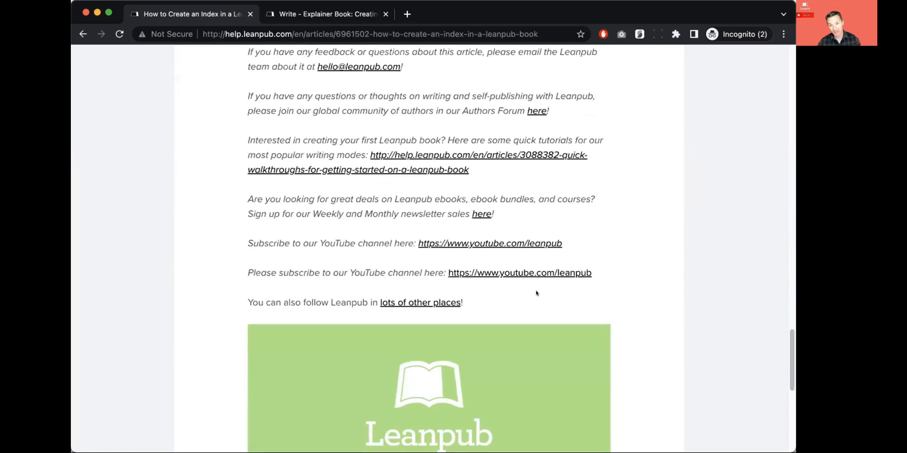
scroll(536, 294, "down", 5)
scroll(537, 291, "up", 20)
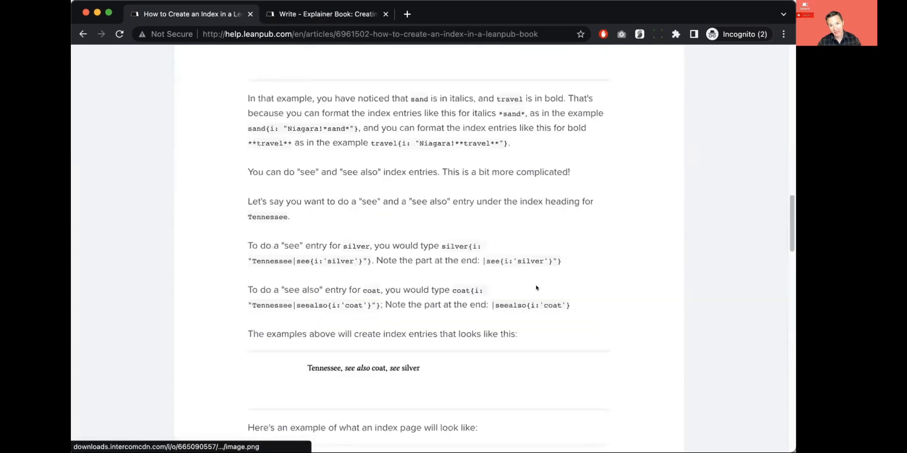
scroll(537, 286, "up", 3)
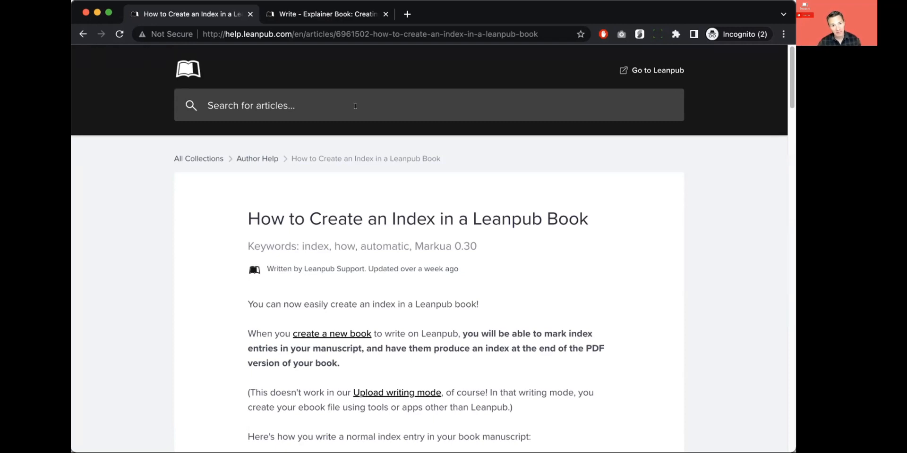
- Switch to the open Explainer Book manuscript and skim Chapter 1 for index markup
left_click(329, 14)
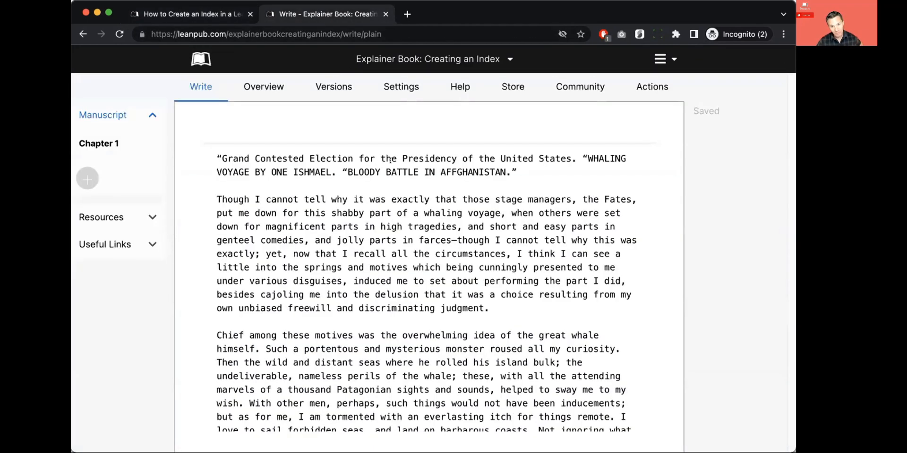
scroll(416, 213, "down", 15)
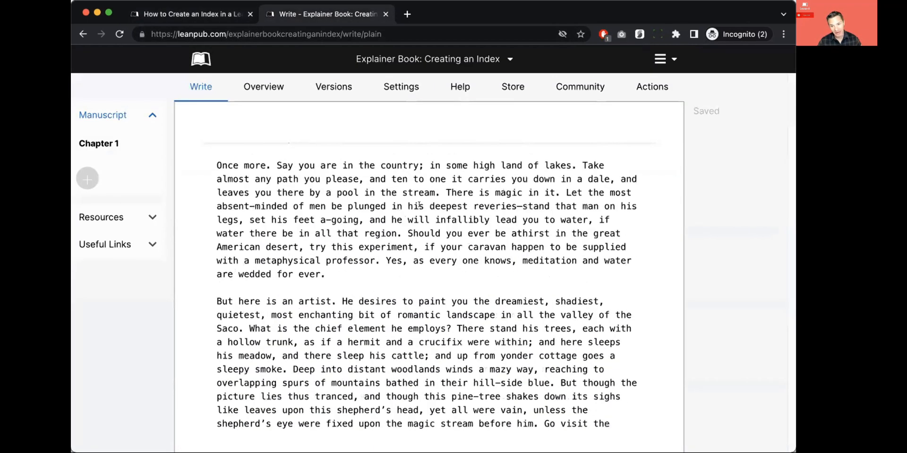
scroll(418, 204, "up", 20)
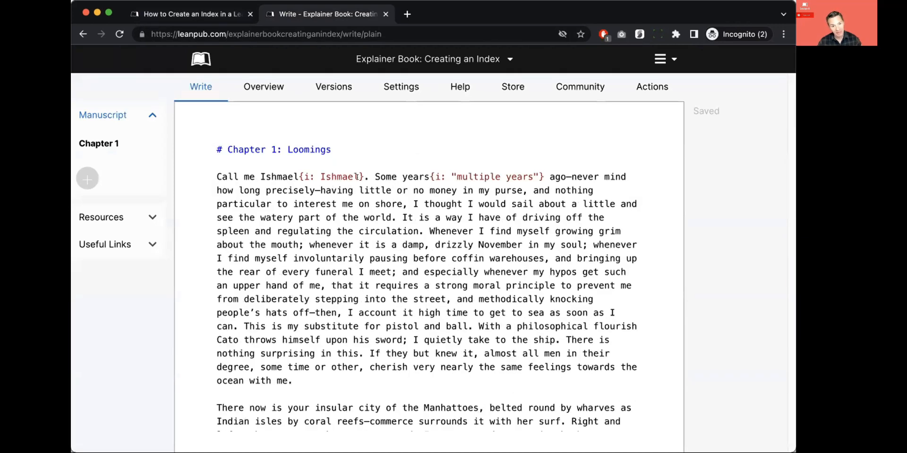
- Examine the parts of the basic index entry {i: Ishmael} and the word it follows in the chapter's first line
left_click_drag(364, 176, 261, 177)
left_click(275, 177)
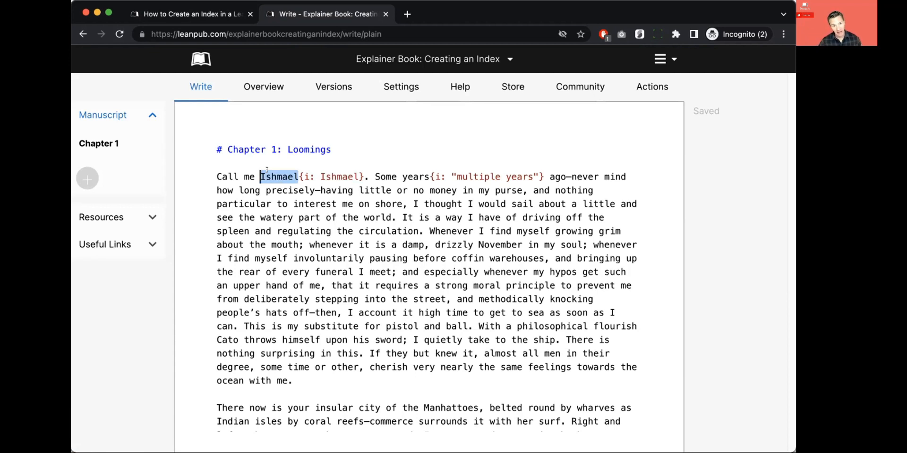
left_click(298, 171)
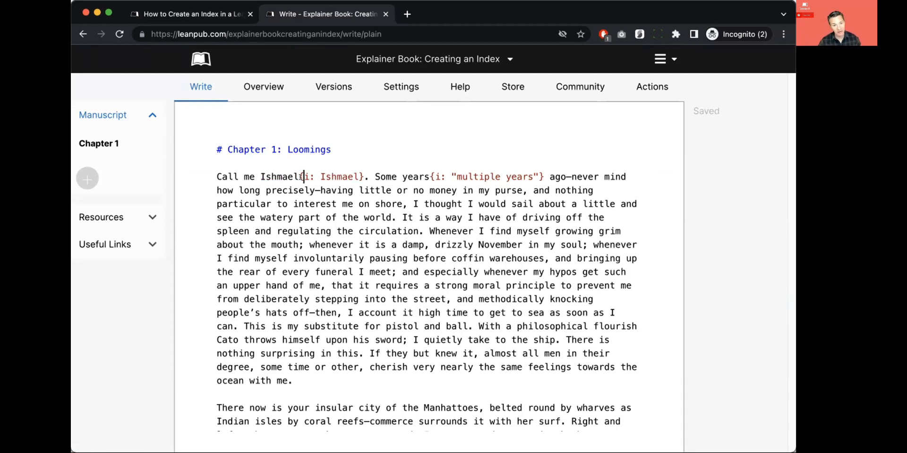
left_click(310, 177)
left_click(315, 177)
left_click_drag(315, 177, 356, 176)
left_click(320, 176)
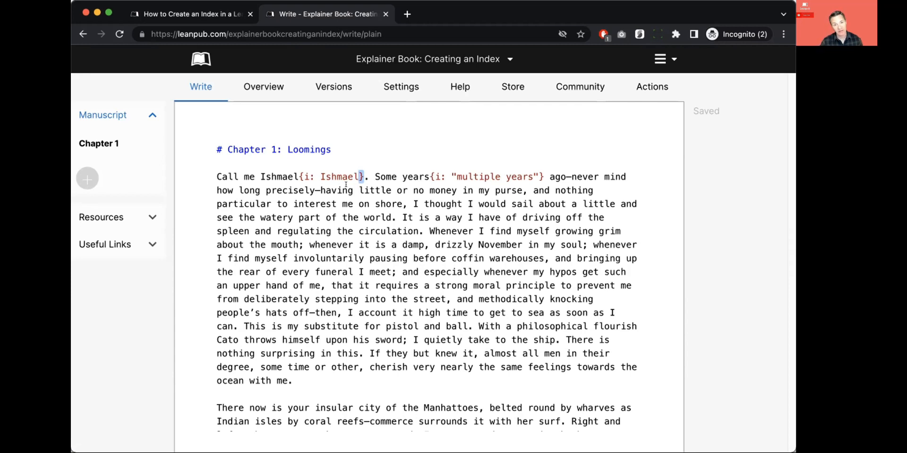
- Examine the quoted multi-word index entry "multiple years" and the word "years" it is attached to
left_click_drag(538, 176, 451, 176)
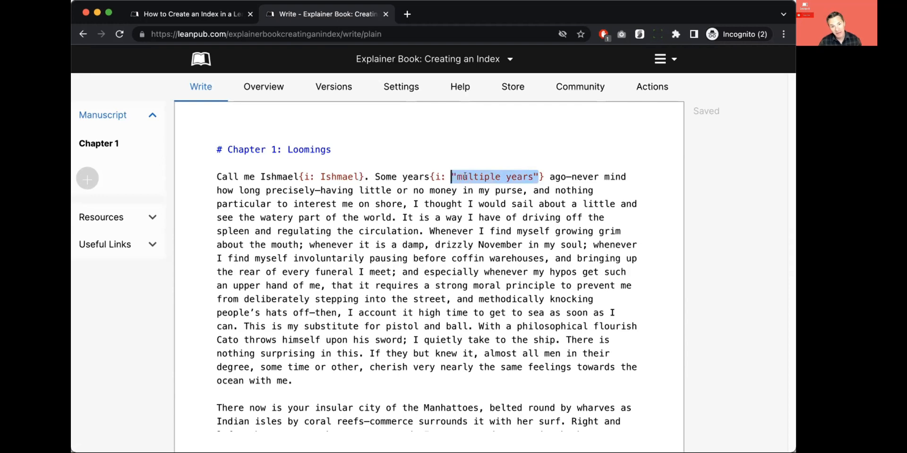
left_click(446, 176)
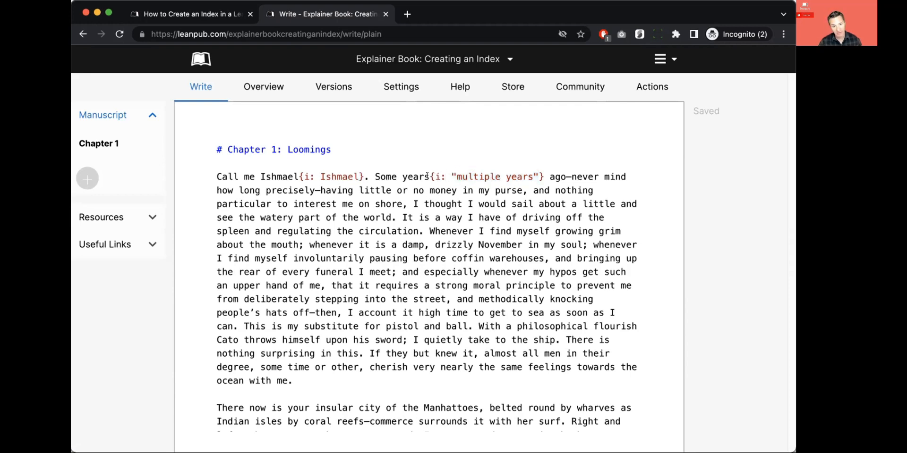
left_click_drag(425, 175, 401, 171)
left_click(494, 176)
- Find the index entry "Sabbath, the" in the third paragraph and highlight it with the word it marks
scroll(493, 186, "down", 5)
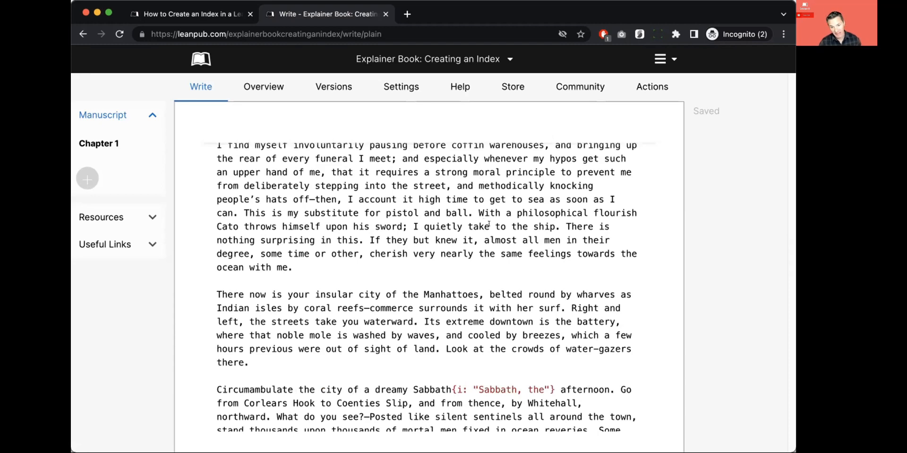
scroll(489, 225, "down", 5)
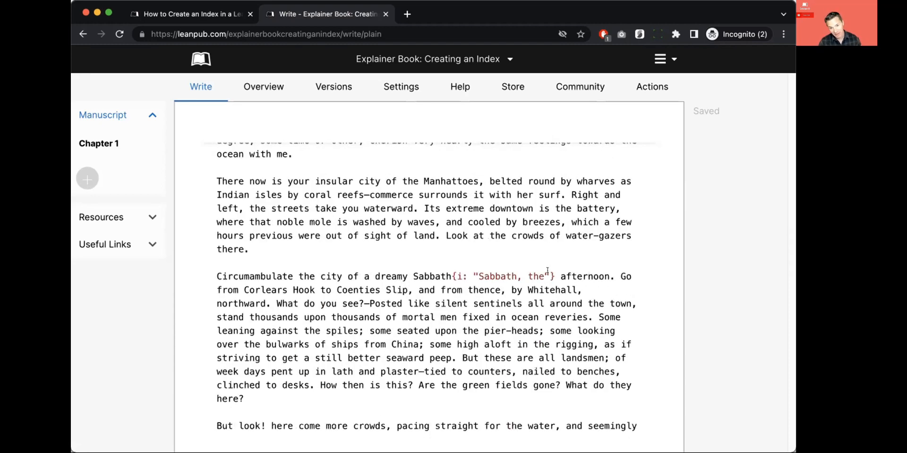
left_click_drag(555, 277, 417, 276)
- Examine how the index entry "Strange\!" uses a backslash to escape its exclamation mark
scroll(422, 277, "down", 5)
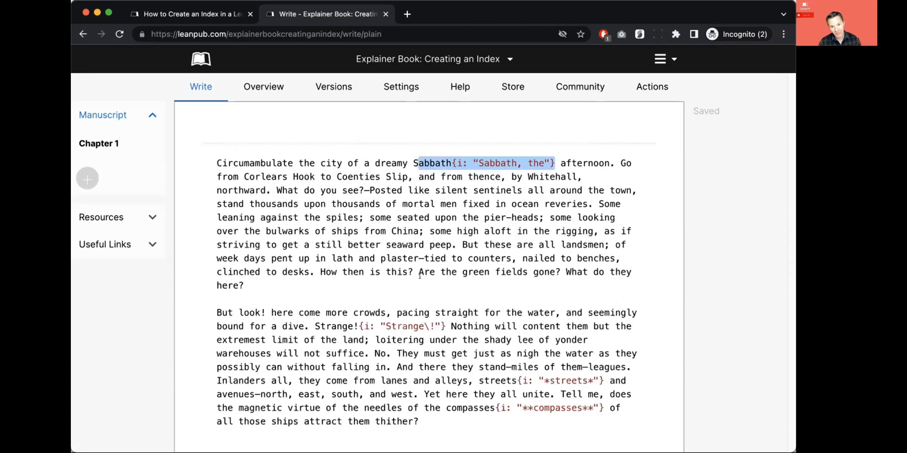
scroll(429, 278, "down", 3)
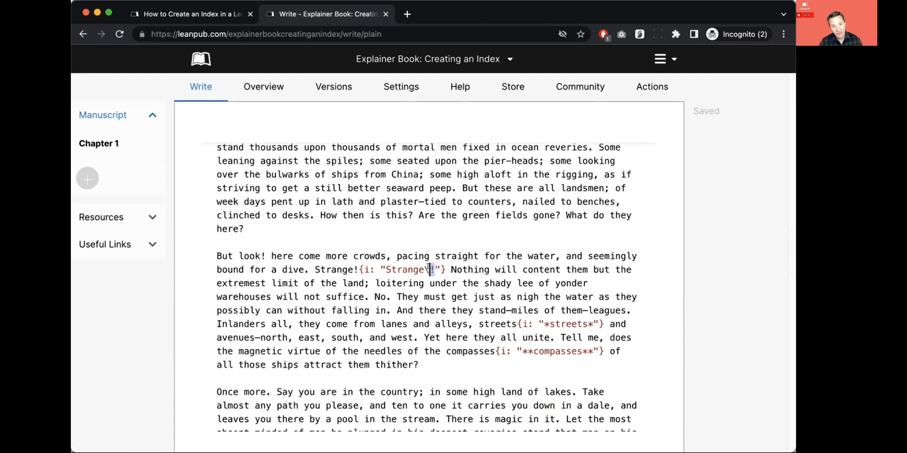
double_click(426, 269)
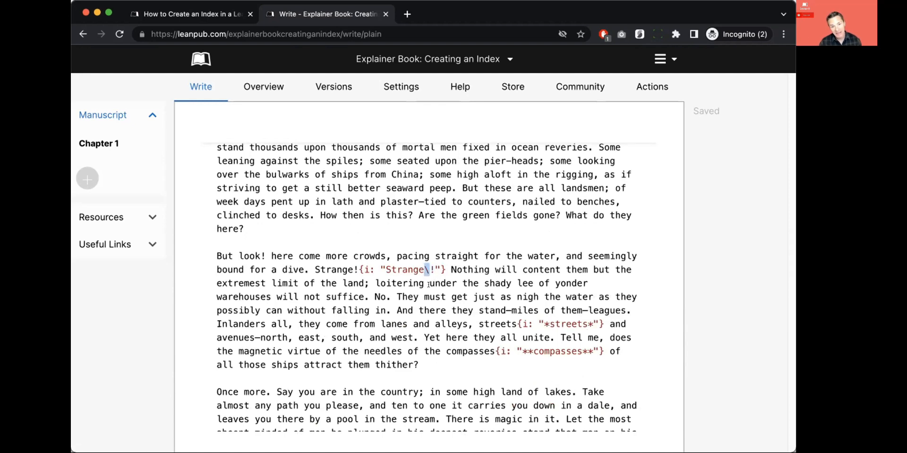
left_click(433, 282)
left_click_drag(434, 271, 426, 270)
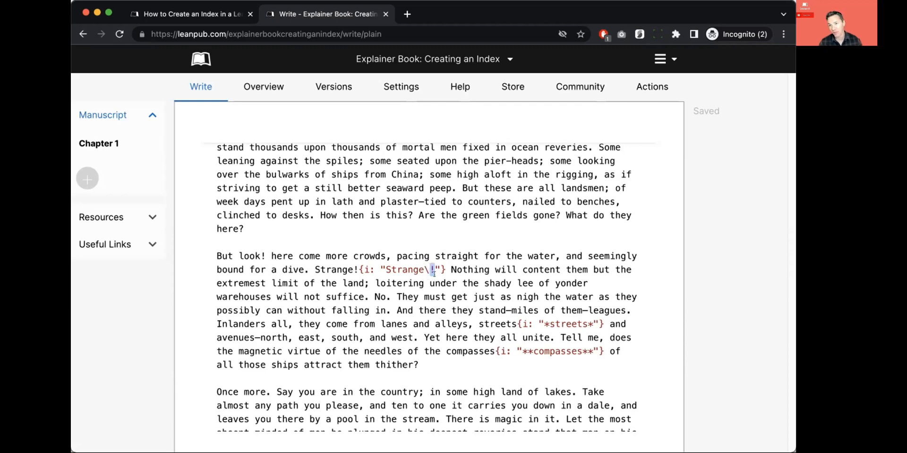
left_click(433, 283)
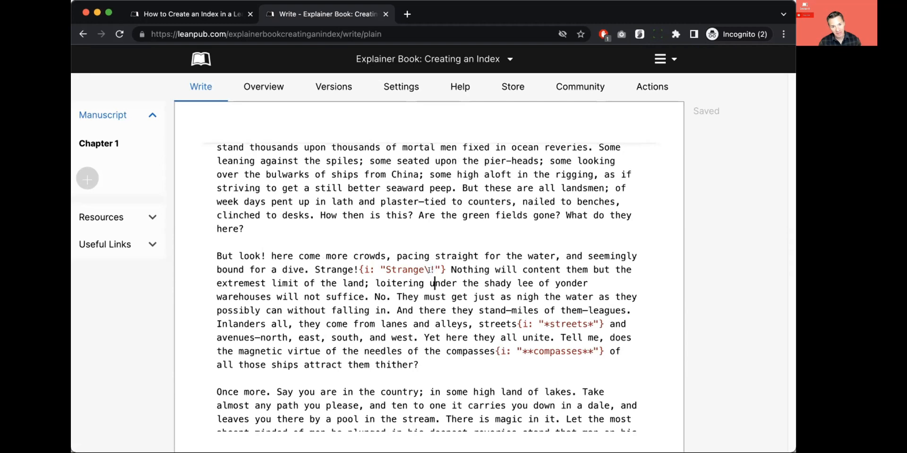
left_click_drag(430, 269, 424, 269)
- Examine the single asterisks around the "streets" index entry and the double asterisks around the "compasses" entry
left_click_drag(594, 324, 544, 326)
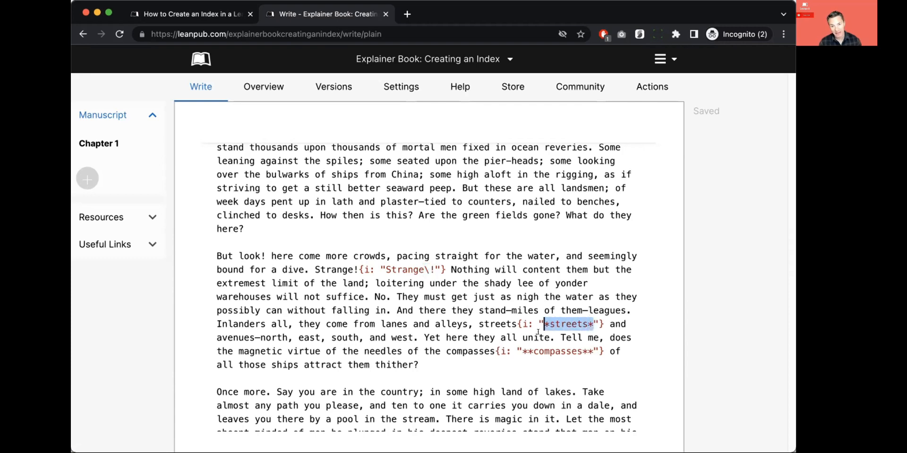
left_click(544, 323)
left_click_drag(593, 324, 587, 324)
scroll(563, 339, "down", 2)
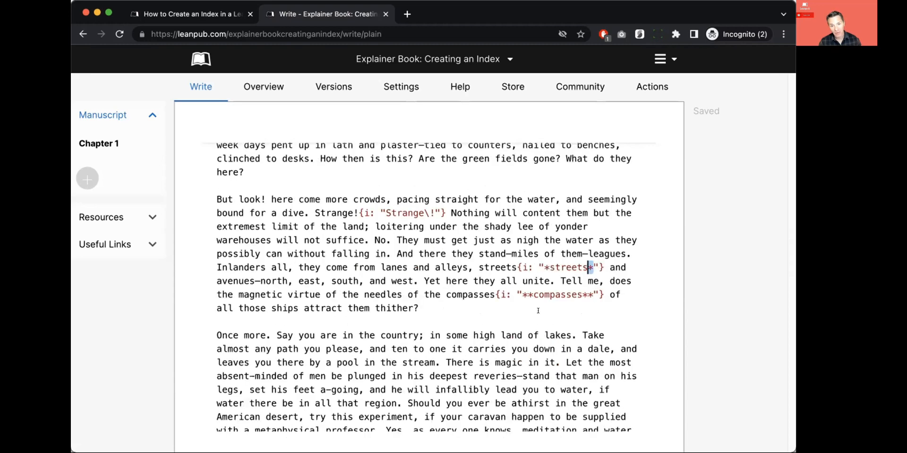
left_click_drag(533, 294, 521, 294)
left_click_drag(594, 295, 582, 294)
- Examine the cataract, sand and travel index entries nested under the Niagara heading, including the exclamation mark separator and asterisk formatting
scroll(556, 306, "down", 10)
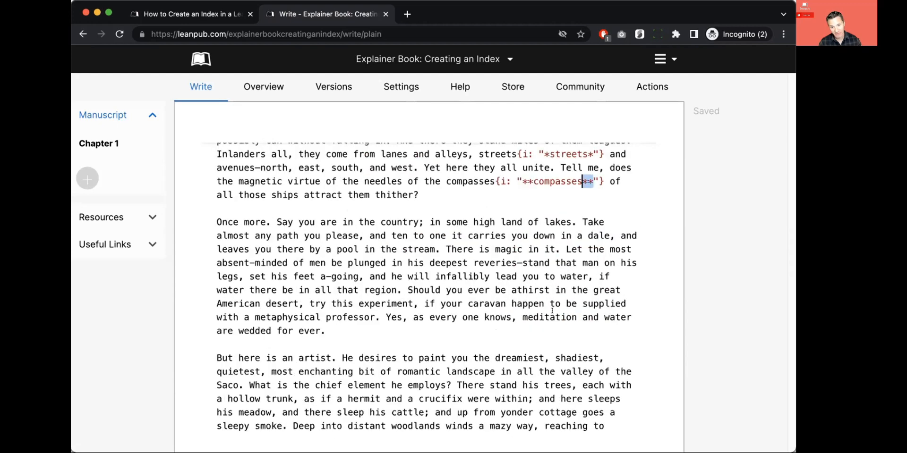
scroll(525, 306, "down", 2)
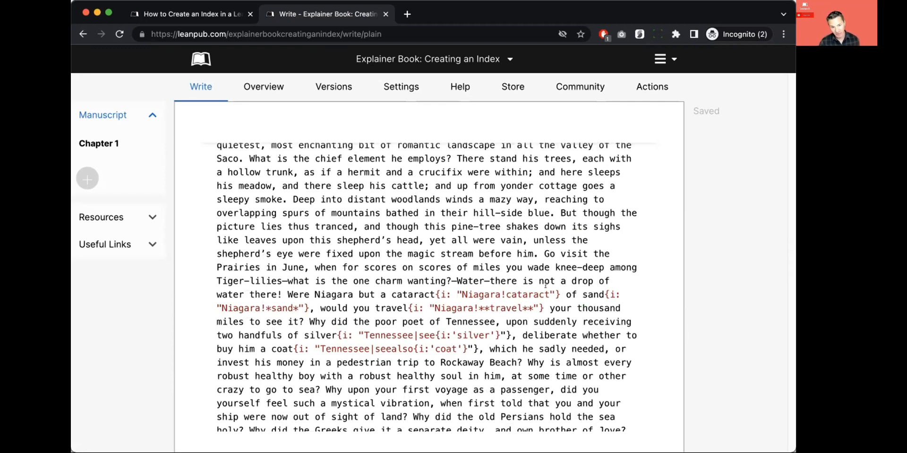
left_click_drag(549, 295, 462, 289)
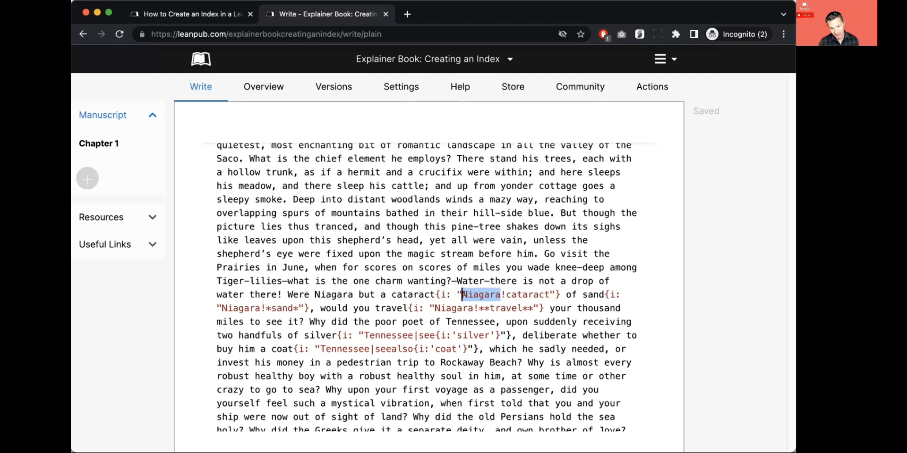
left_click(502, 289)
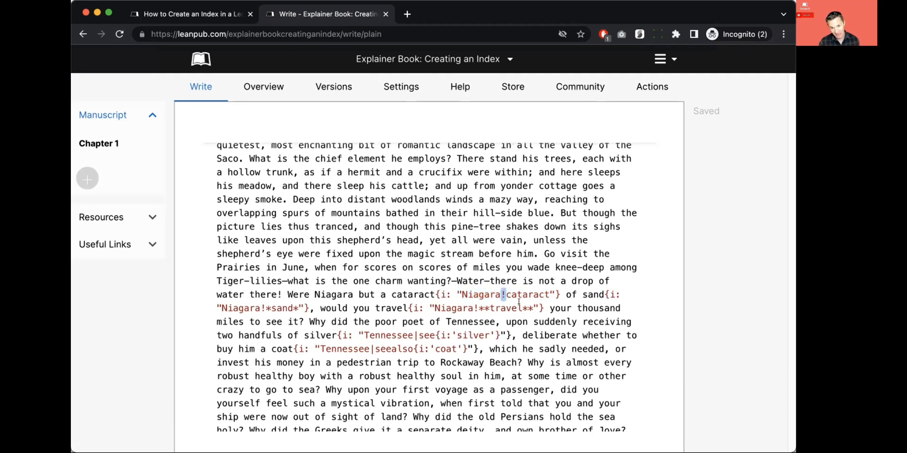
left_click(546, 289)
left_click_drag(548, 290, 517, 293)
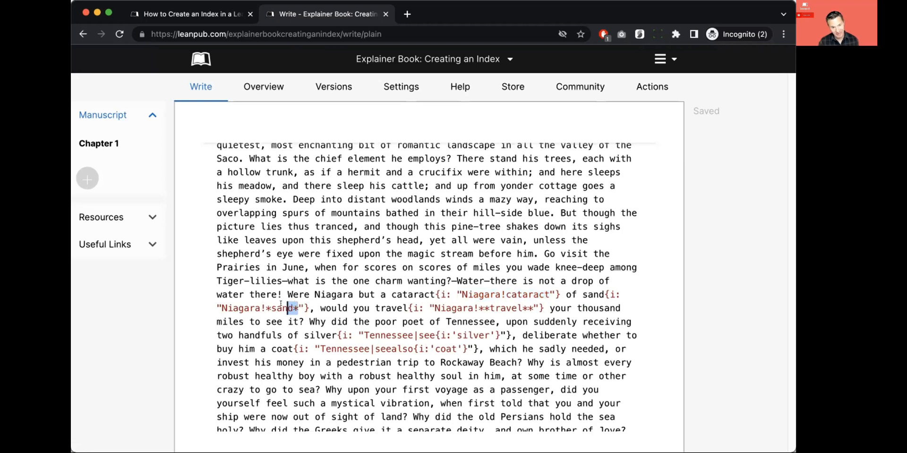
left_click_drag(297, 308, 269, 310)
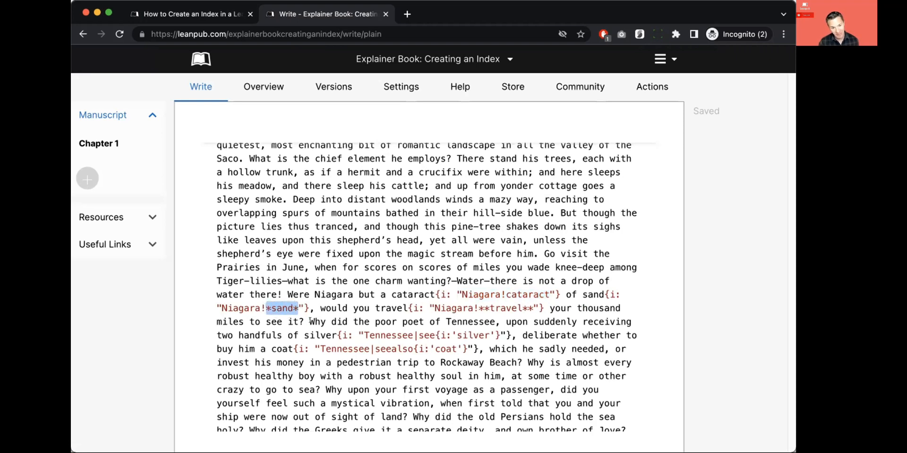
left_click_drag(533, 308, 476, 307)
- Examine the parts of the "see" index entry for silver: the Tennessee heading, the pipe, the see keyword and the nested entry
left_click(495, 335)
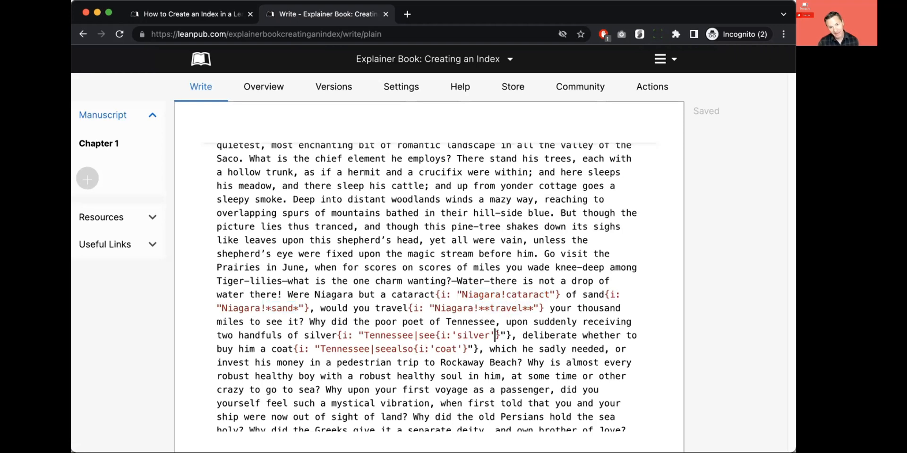
left_click_drag(436, 333, 417, 333)
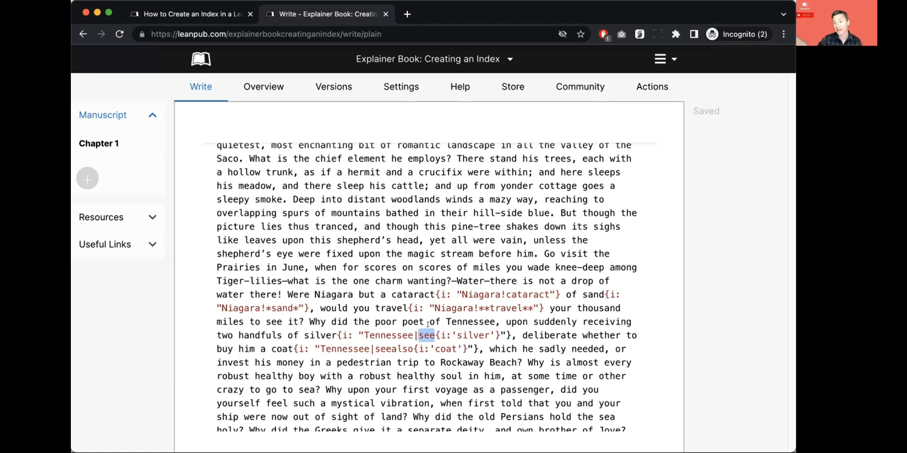
left_click_drag(414, 335, 362, 334)
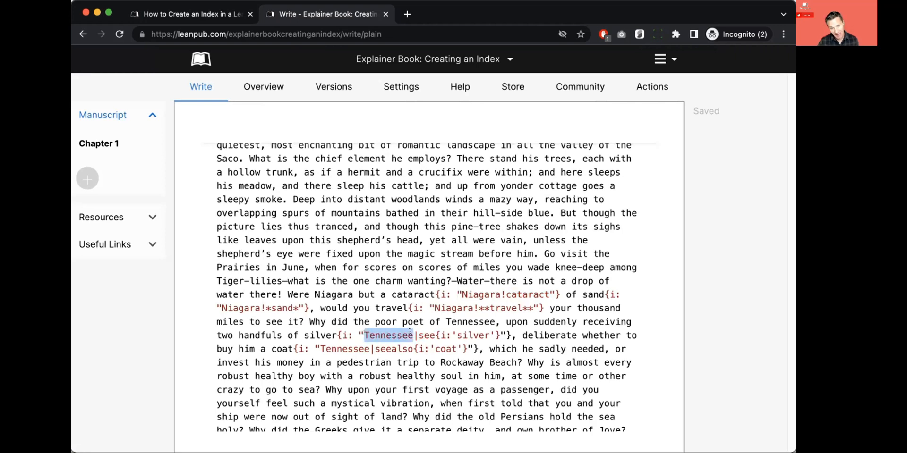
left_click(413, 334)
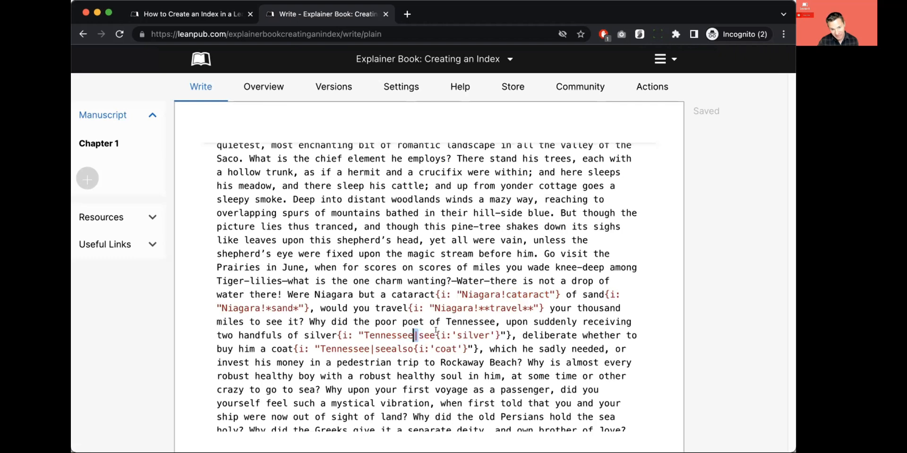
left_click_drag(439, 336, 494, 335)
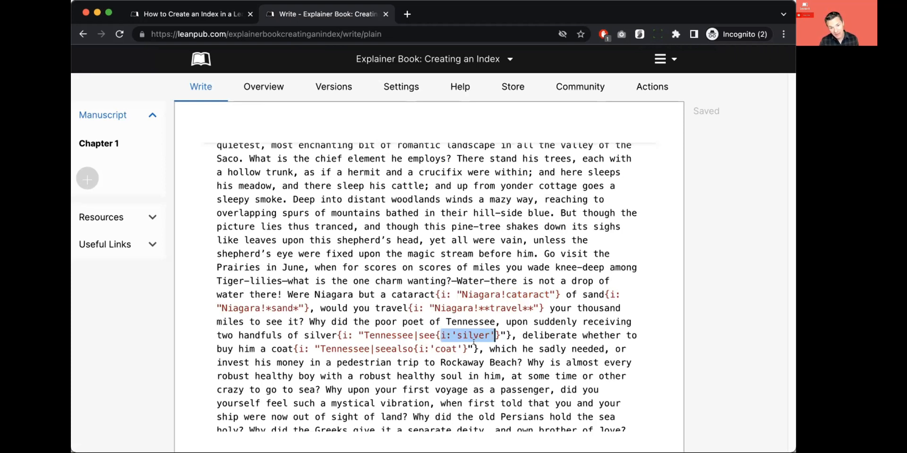
left_click_drag(413, 335, 364, 335)
left_click_drag(435, 336, 418, 335)
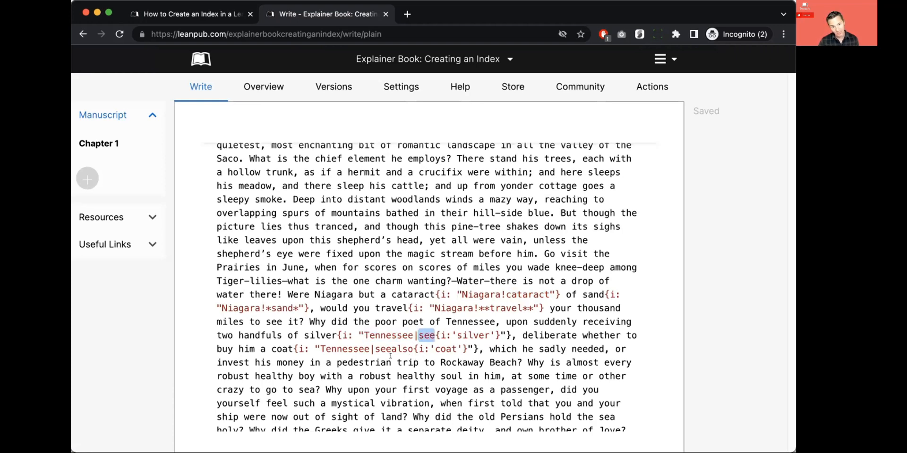
- Highlight the seealso keyword in the coat index entry and skim the rest of the chapter
left_click_drag(413, 349, 380, 349)
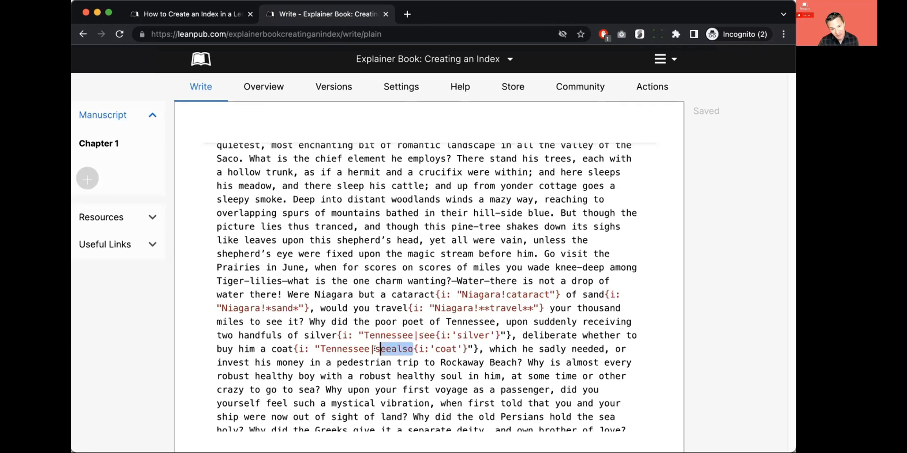
scroll(430, 351, "down", 15)
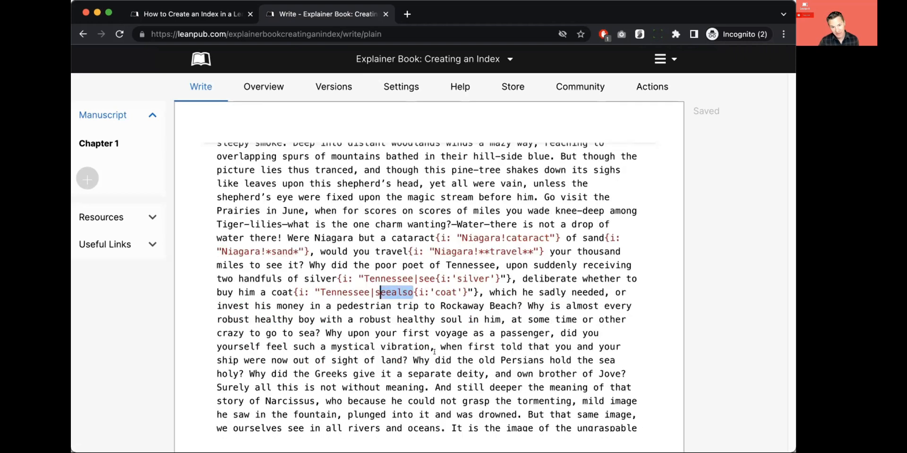
scroll(435, 352, "down", 15)
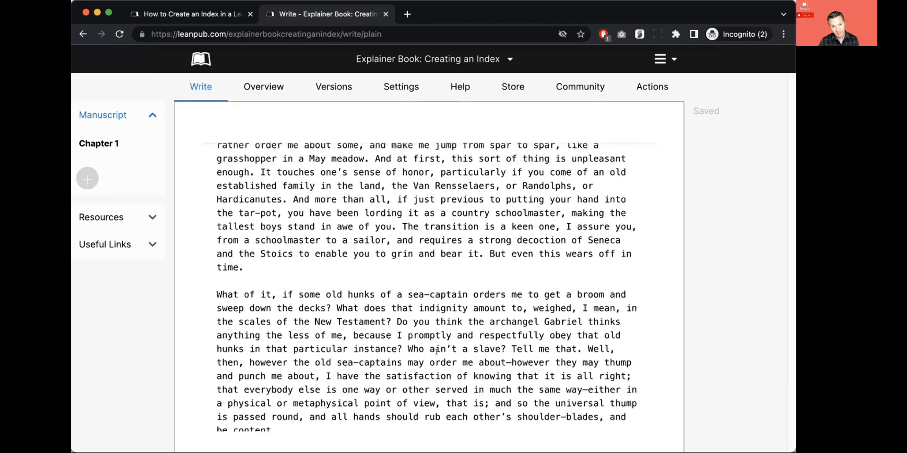
- Highlight the {i: "voyage"} index entry above the chapter's final paragraph
scroll(434, 351, "down", 15)
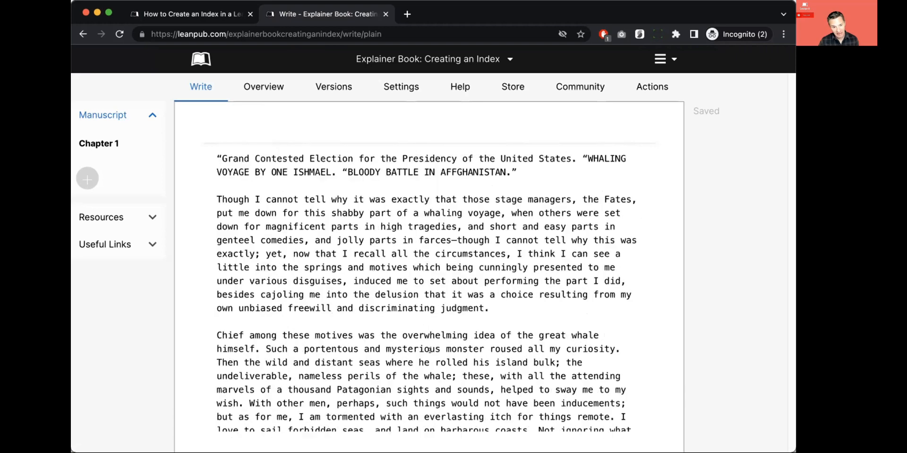
left_click_drag(290, 266, 211, 269)
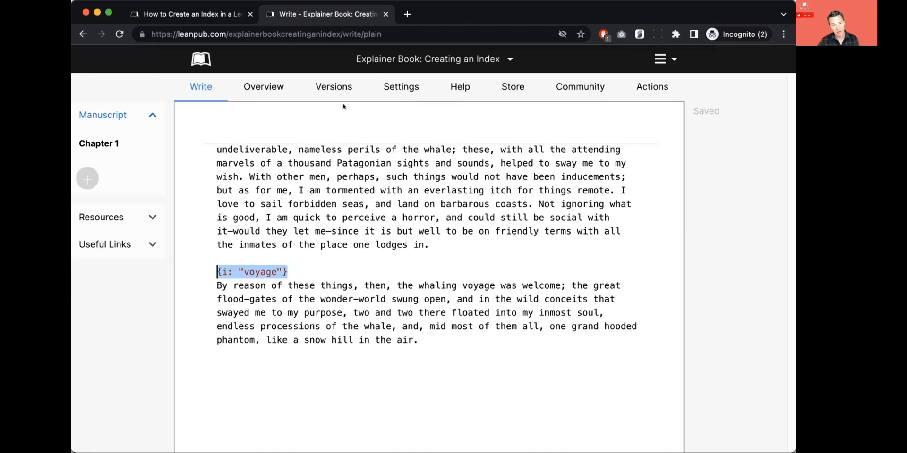
- Generate a new preview version of the book Explainer Book: Creating an Index
left_click(333, 88)
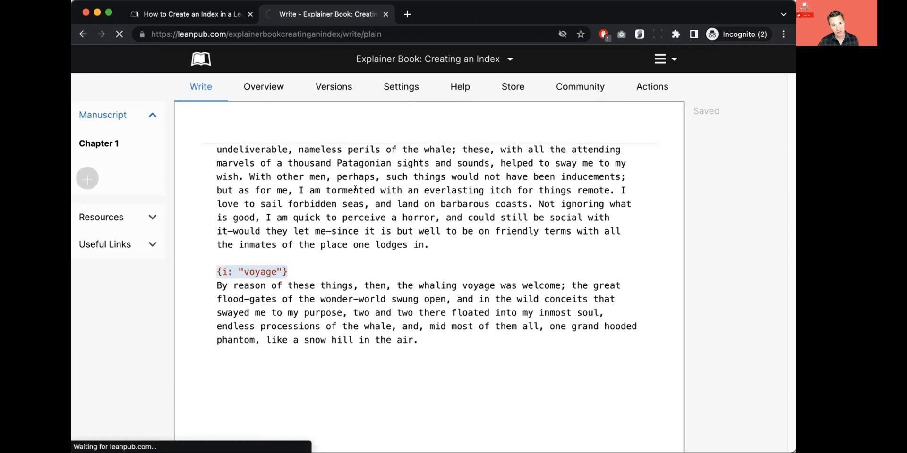
scroll(383, 247, "down", 5)
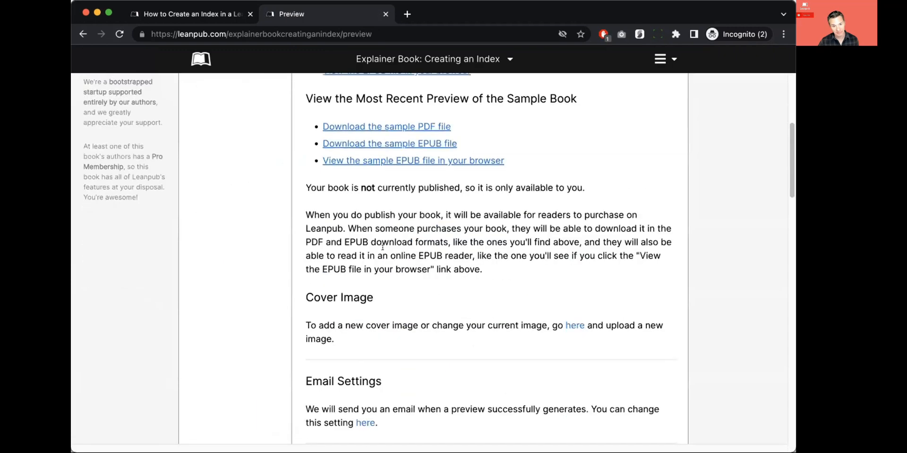
scroll(383, 248, "down", 8)
left_click(344, 293)
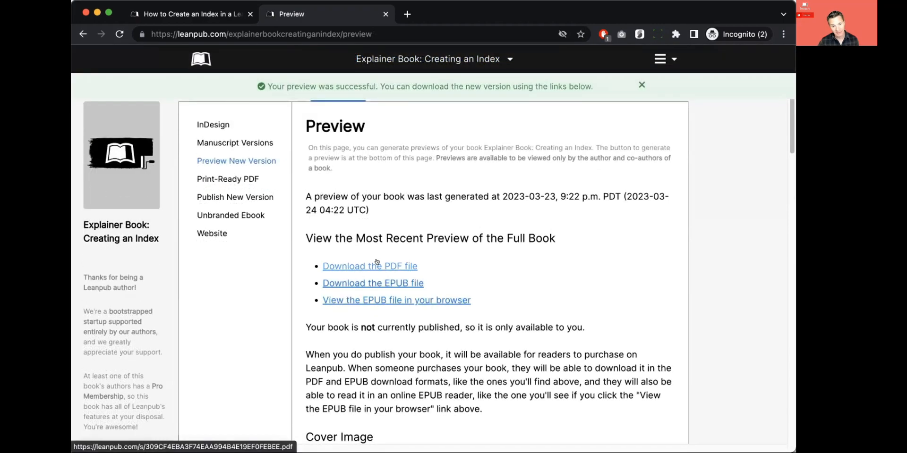
- Download the PDF of the full book preview and go past its contents page to the Index on the last page
left_click(376, 264)
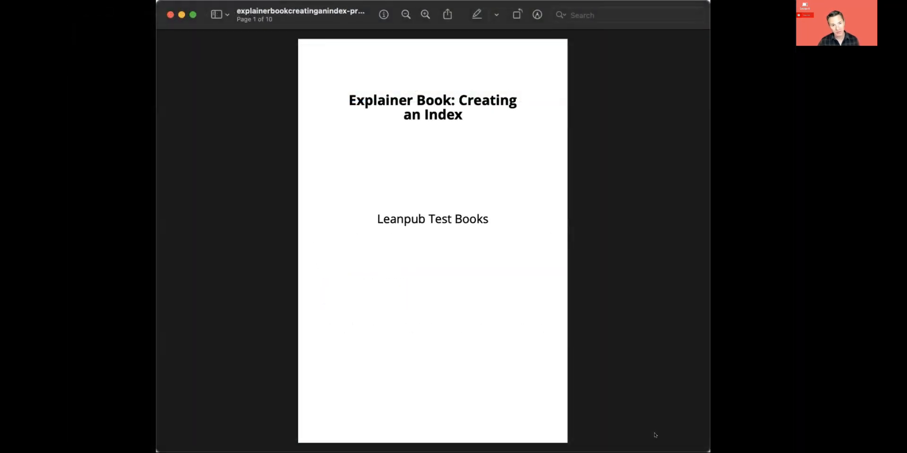
key("Right")
key("Right")
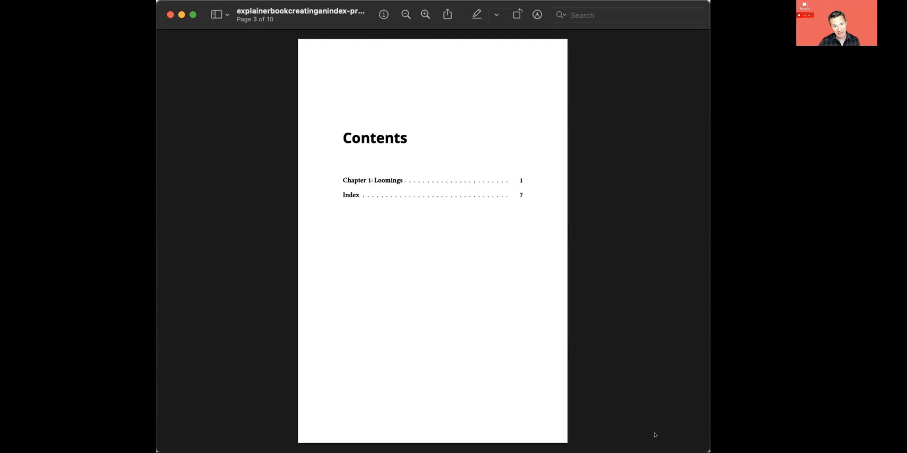
key("End")
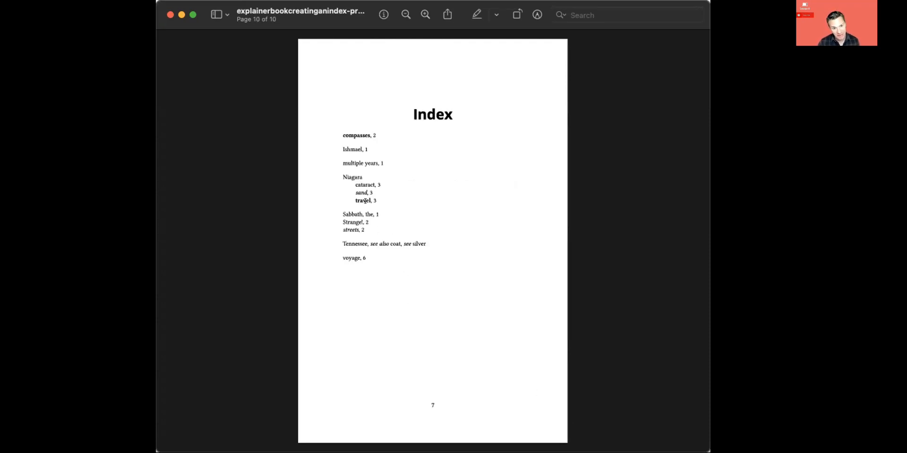
- Examine the generated index, including the nested Niagara entries, the multiple years entry and the Tennessee see and see also references
left_click_drag(368, 194, 348, 182)
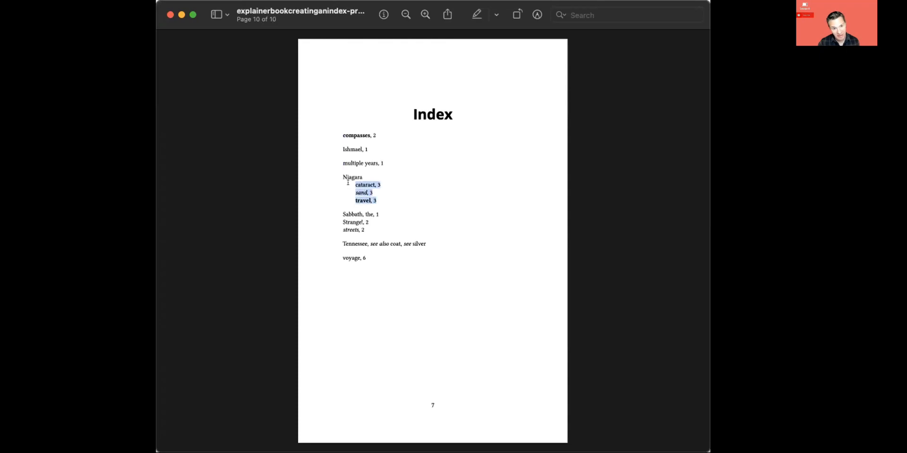
left_click_drag(367, 150, 375, 239)
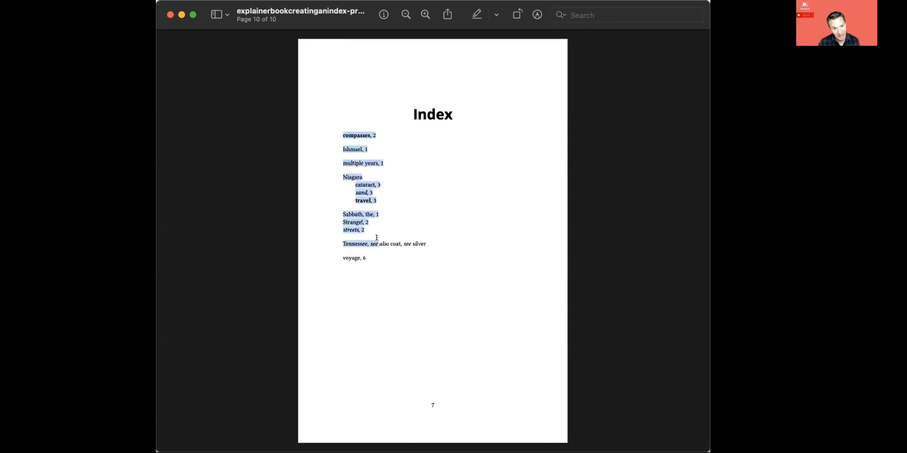
left_click(367, 174)
left_click_drag(380, 163, 341, 164)
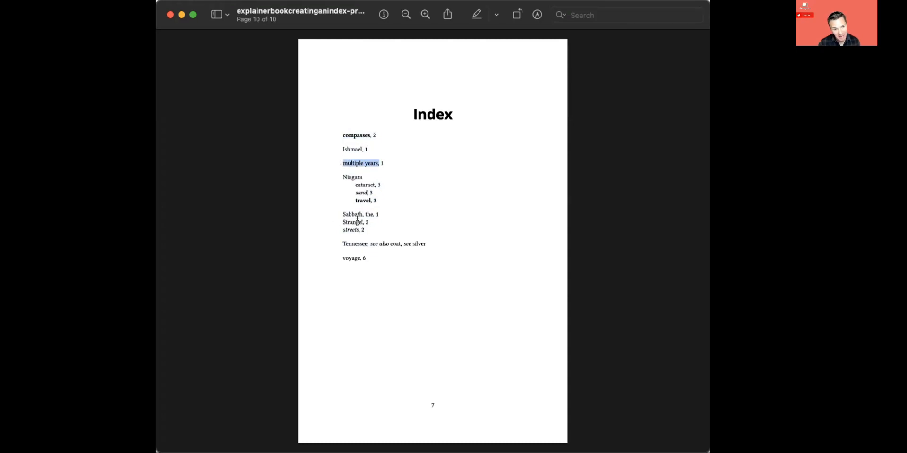
left_click(366, 246)
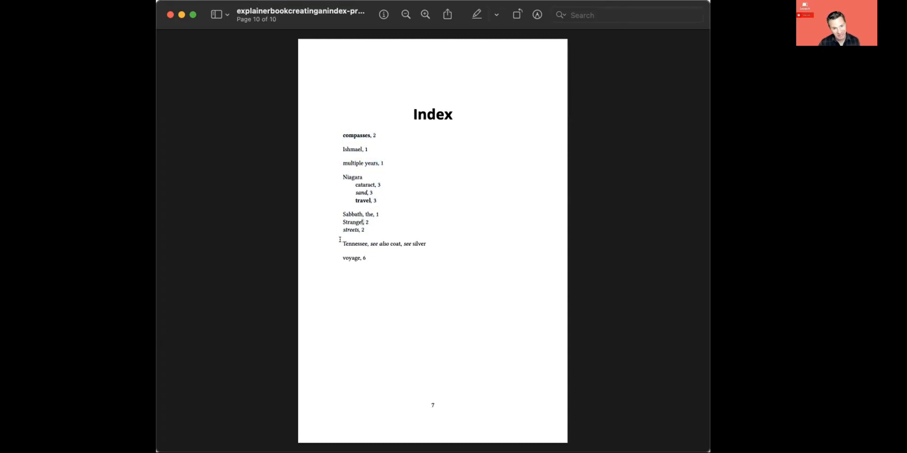
left_click_drag(401, 244, 339, 241)
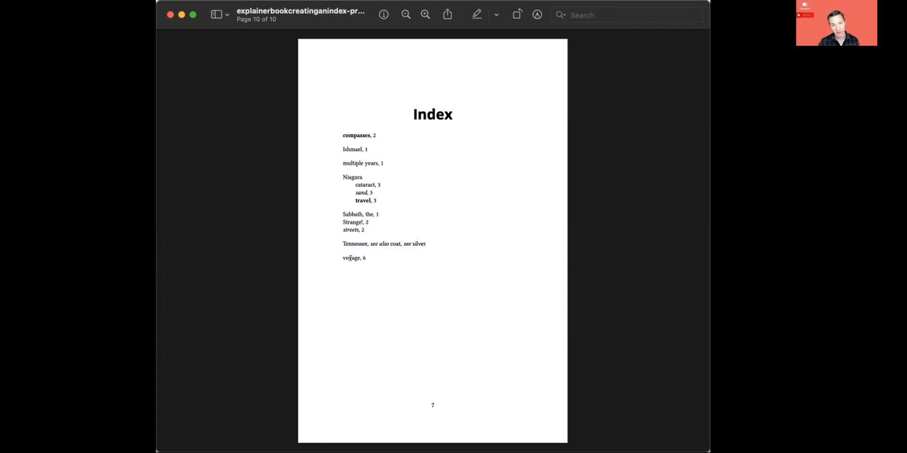